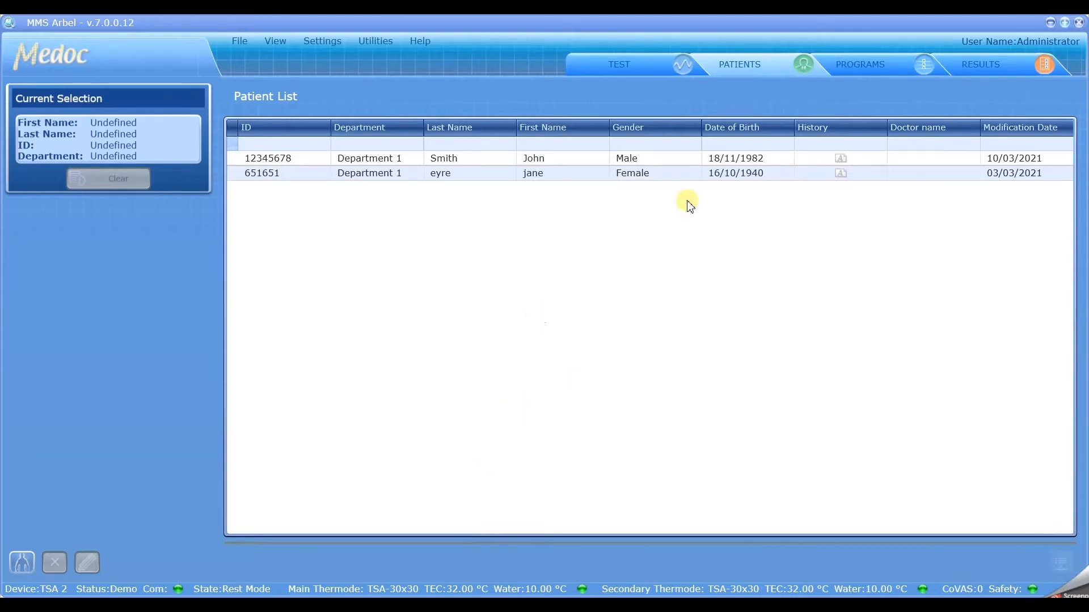
In the program list, select all six DCHEPS programs, from CHEPS limits up to Heat Pulses Demo
click(864, 67)
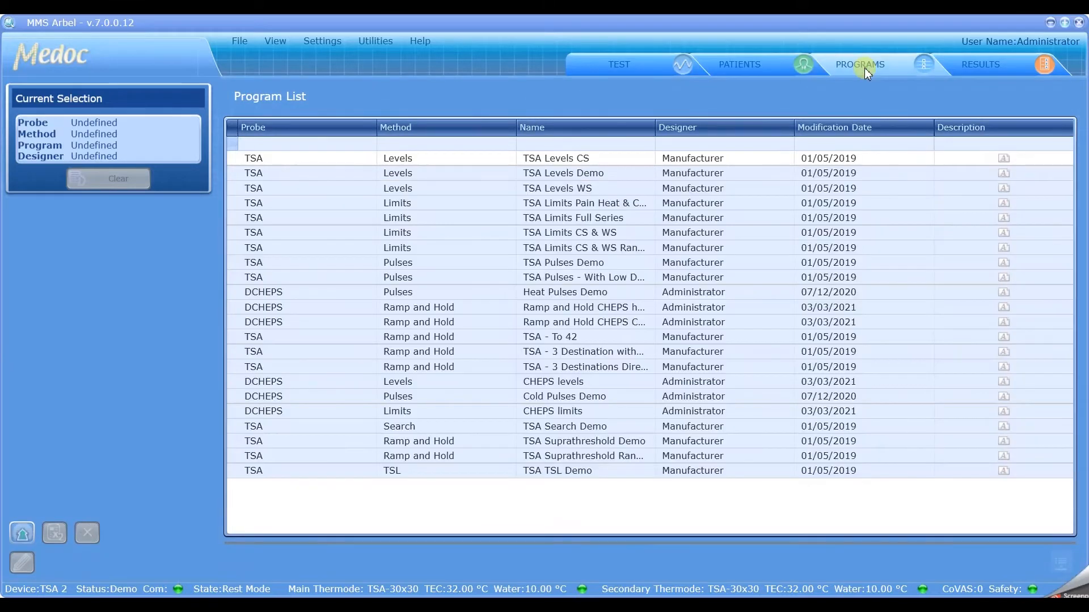
click(748, 73)
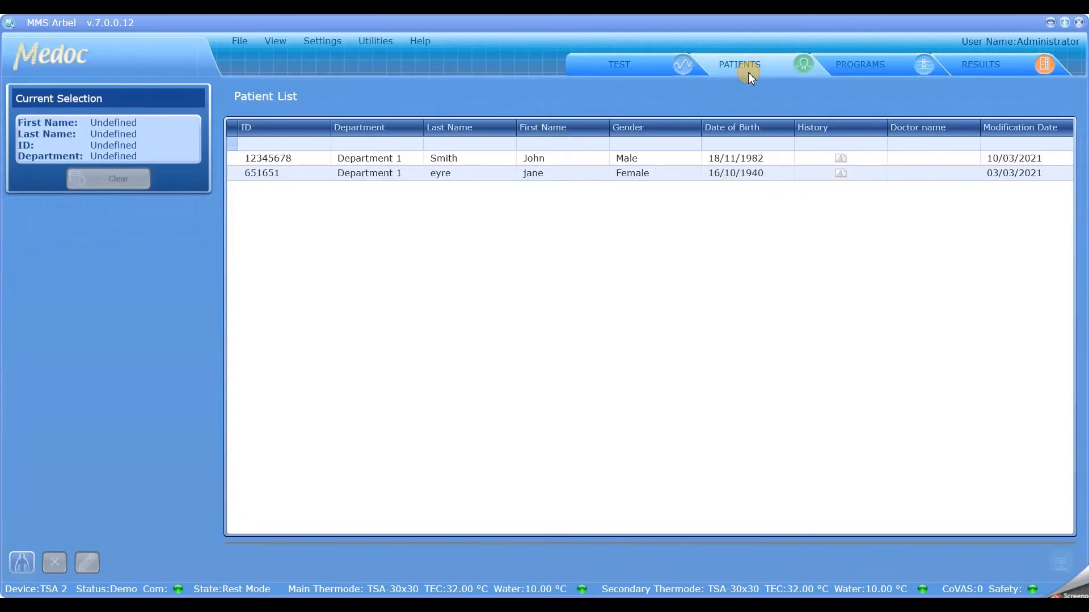
click(866, 65)
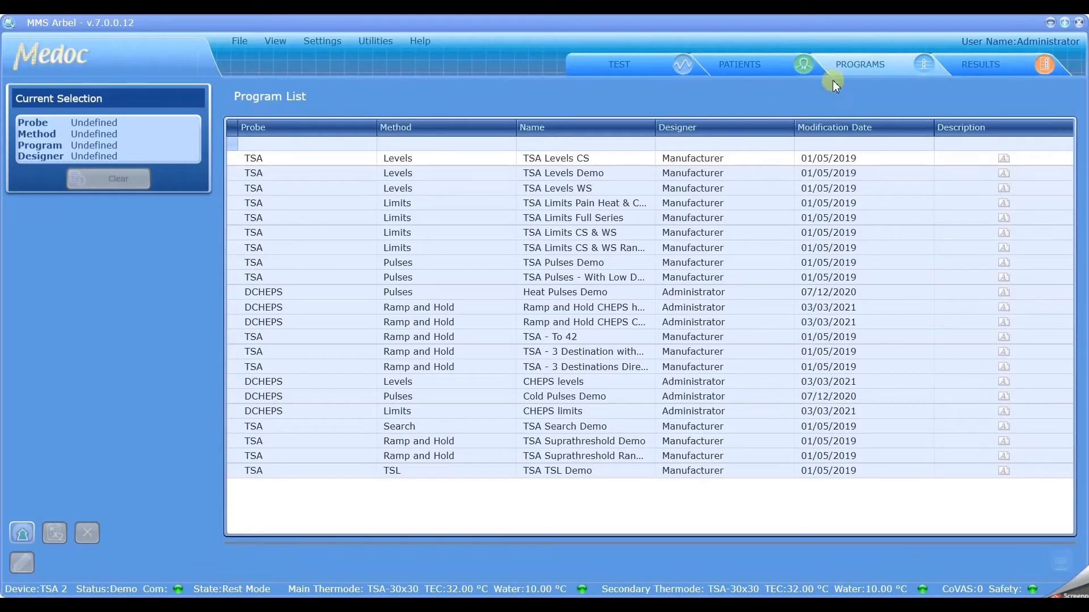
click(304, 413)
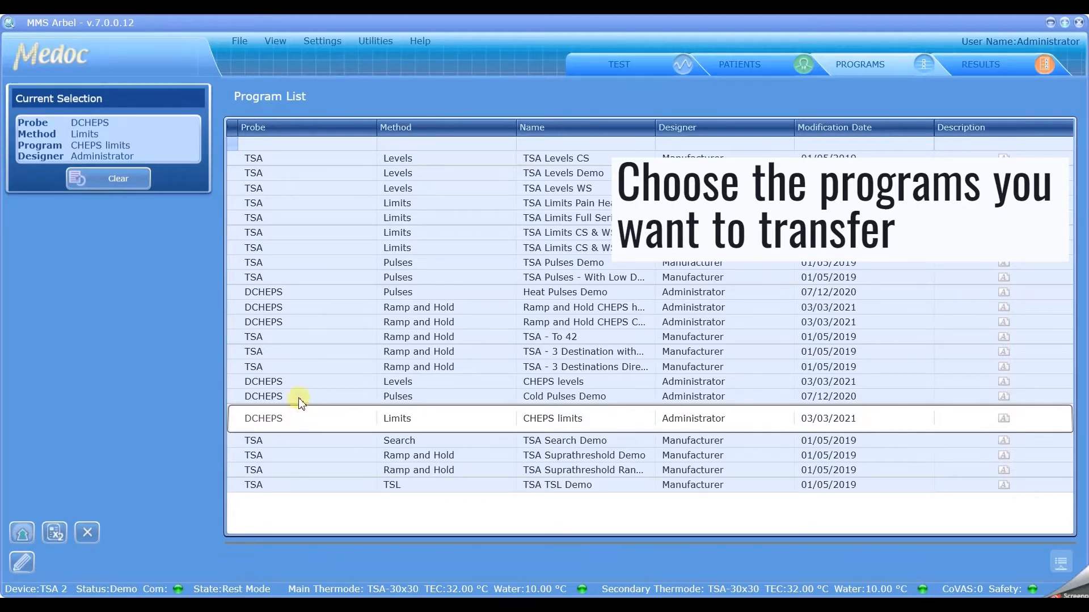
click(302, 397)
click(312, 382)
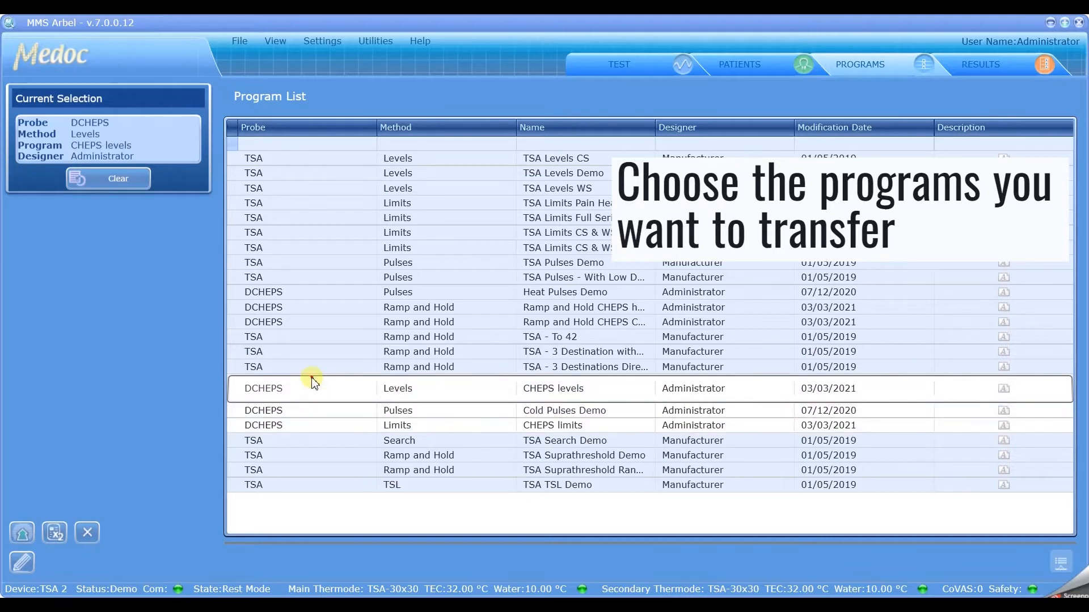
click(281, 321)
click(290, 306)
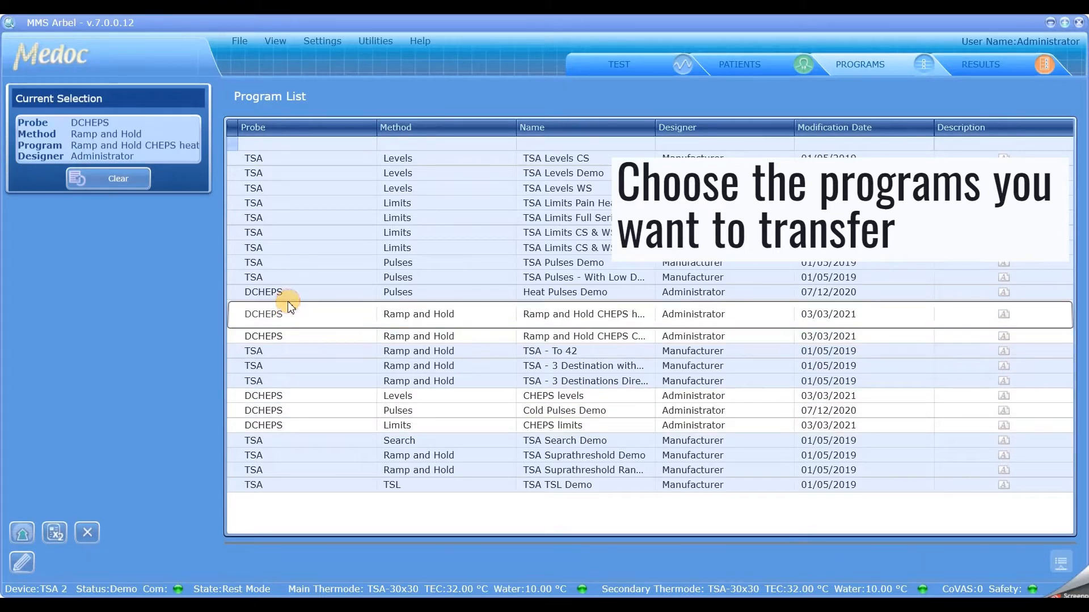
click(293, 290)
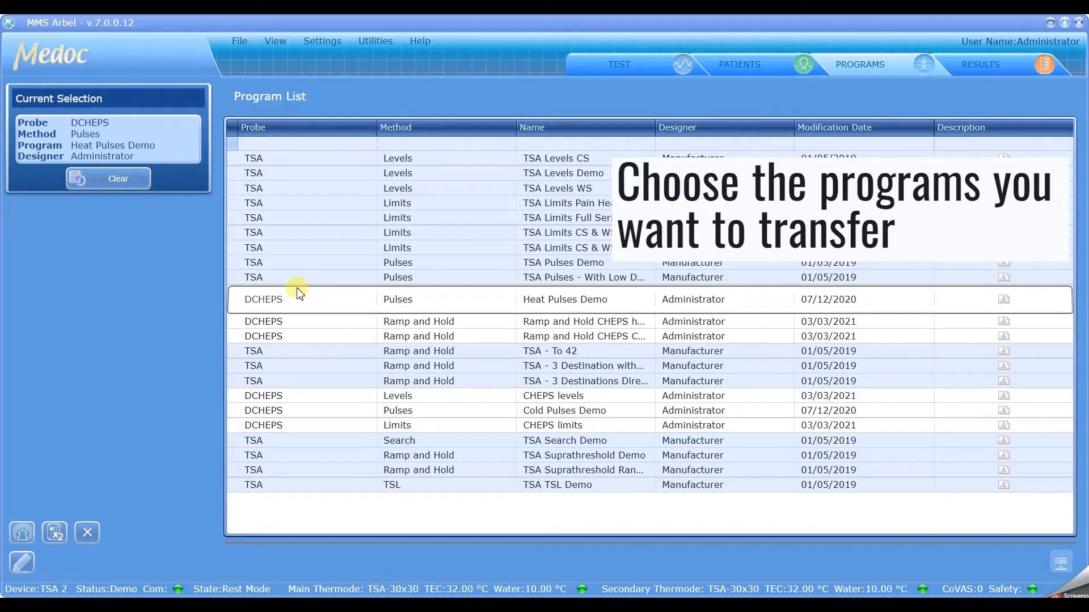
Export the selected programs to the Desktop as an .ats file named CHEPS THERMODE PROGRAMS
click(239, 41)
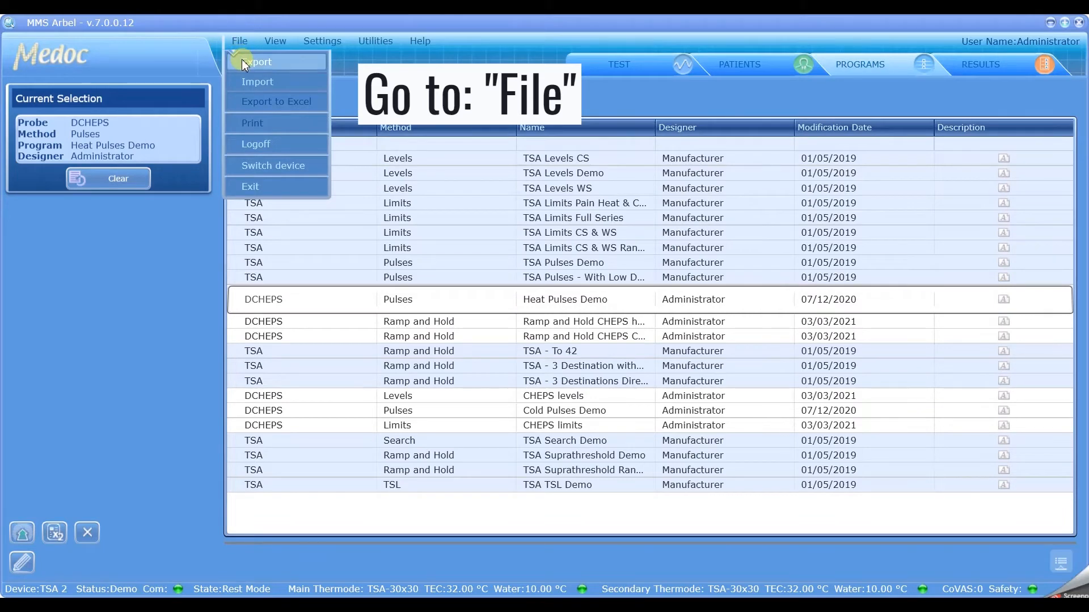
click(244, 62)
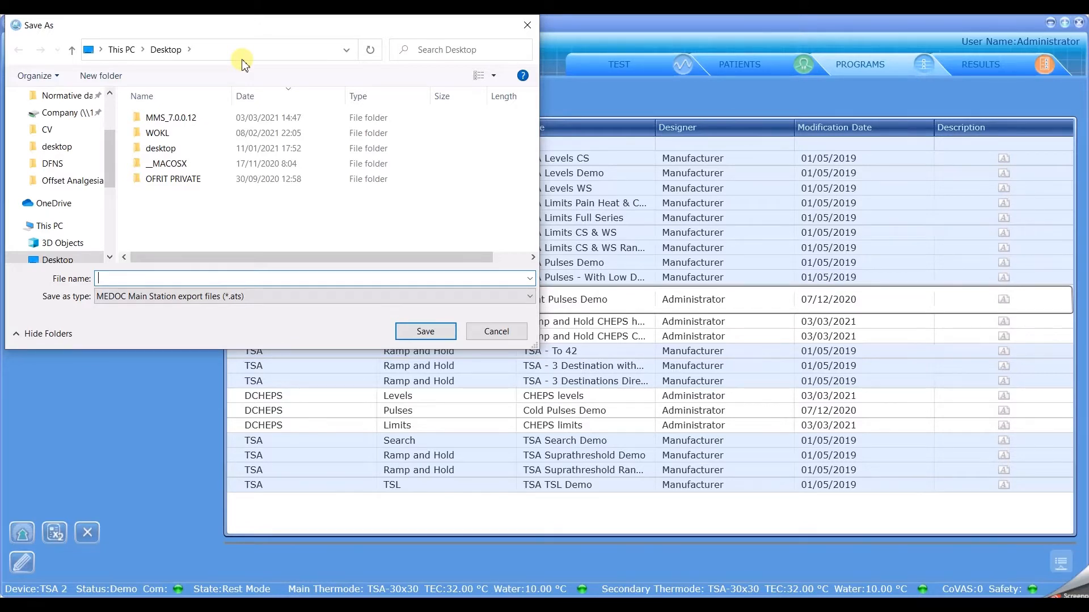
text(CHEPS THERMODE P)
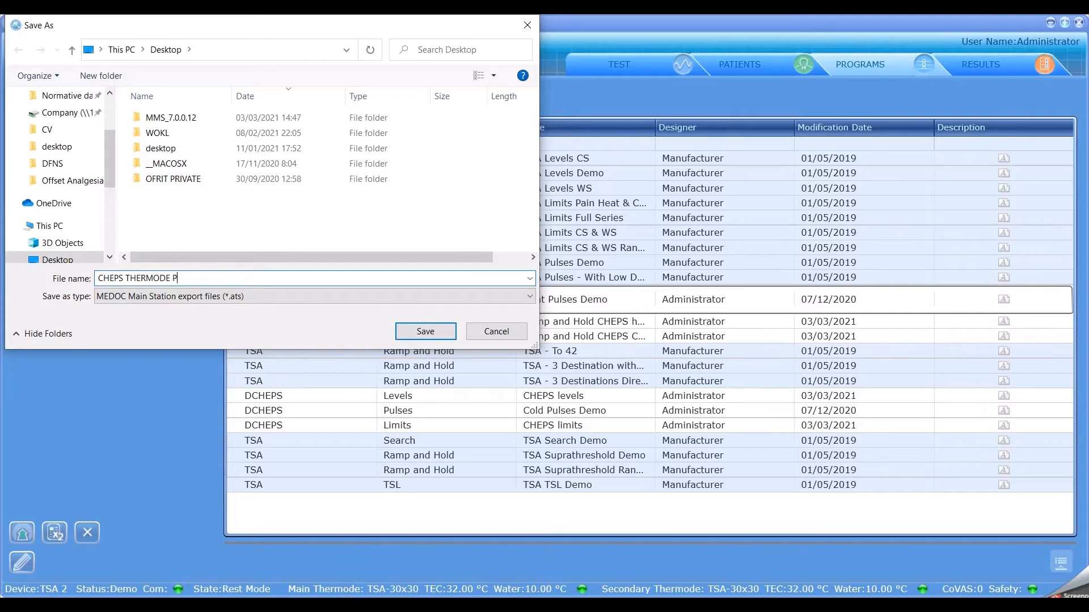
text(ROGRAMS)
click(414, 333)
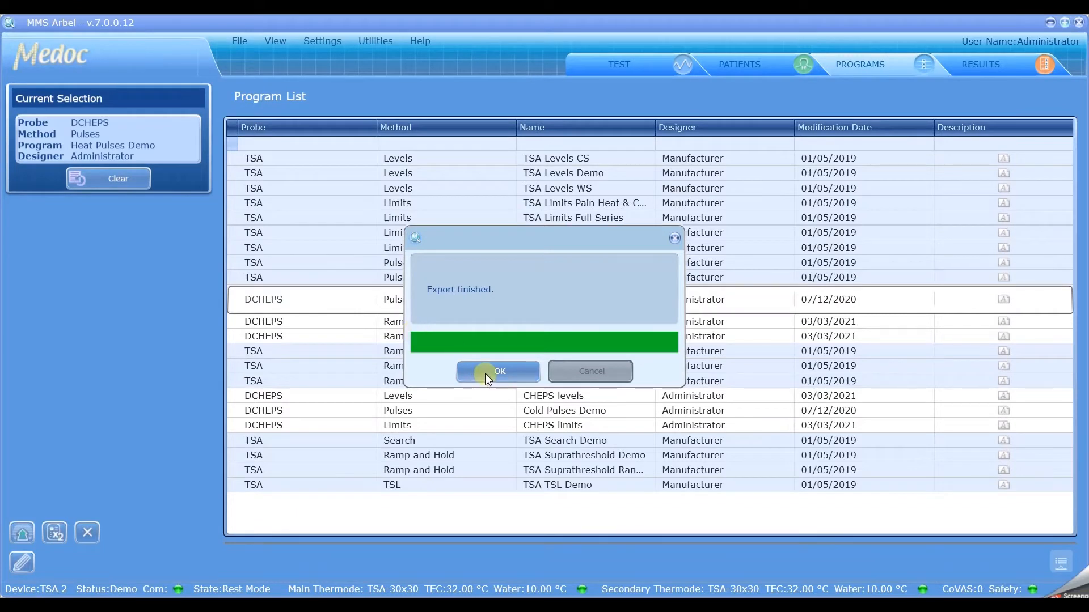
click(485, 372)
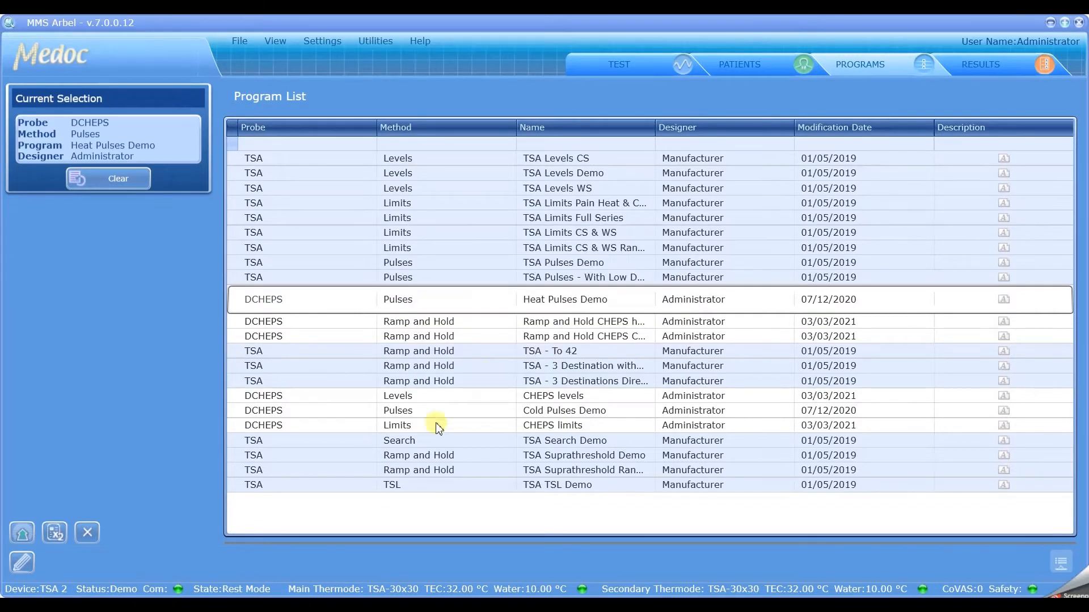
Delete all DCHEPS programs except Heat Pulses Demo from the program list
click(405, 426)
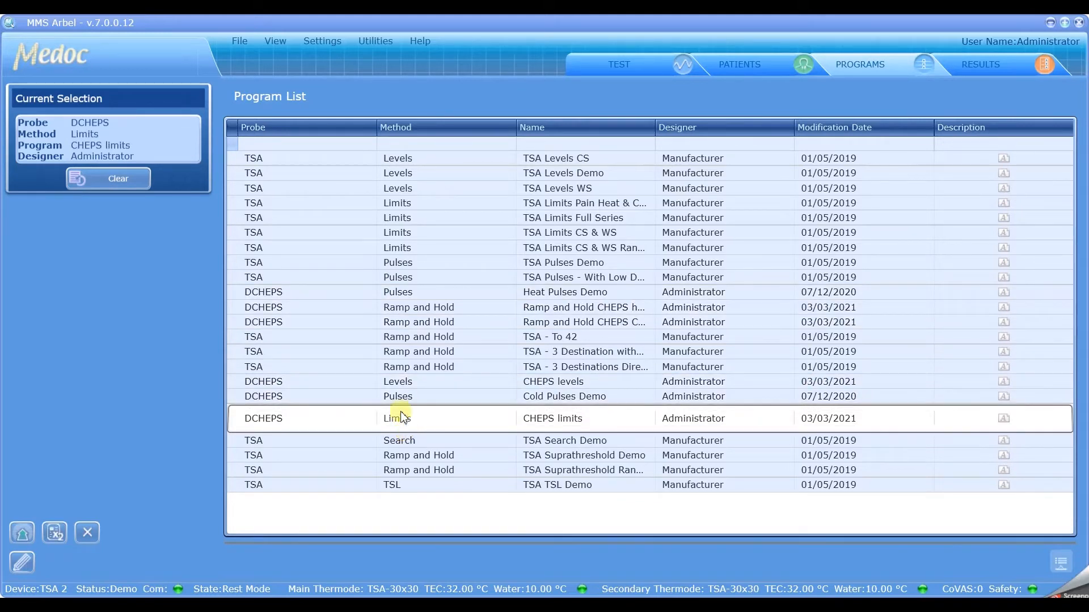
click(413, 397)
click(406, 382)
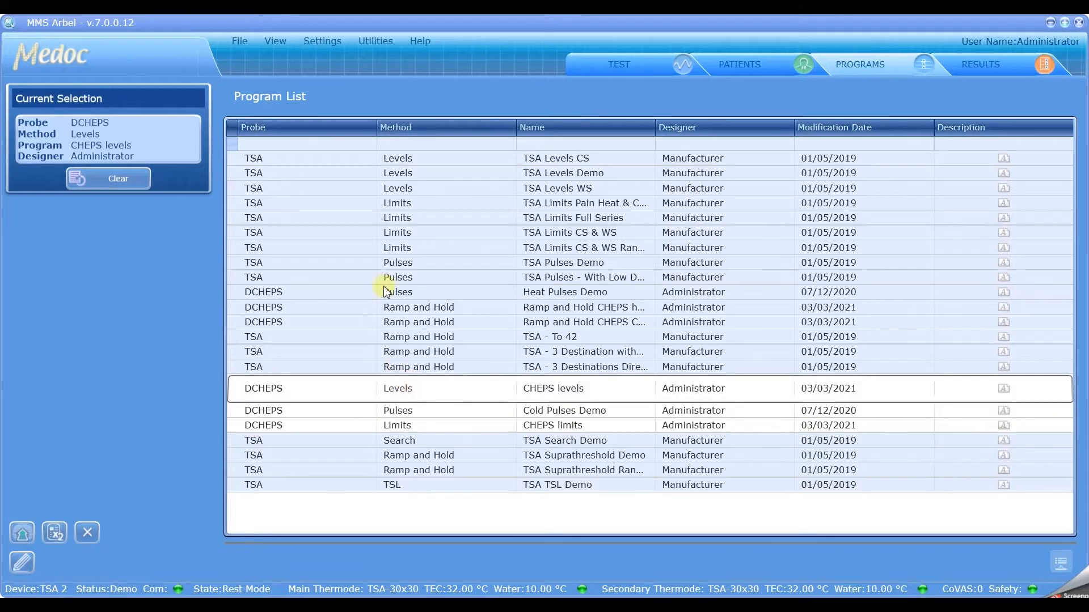
click(397, 336)
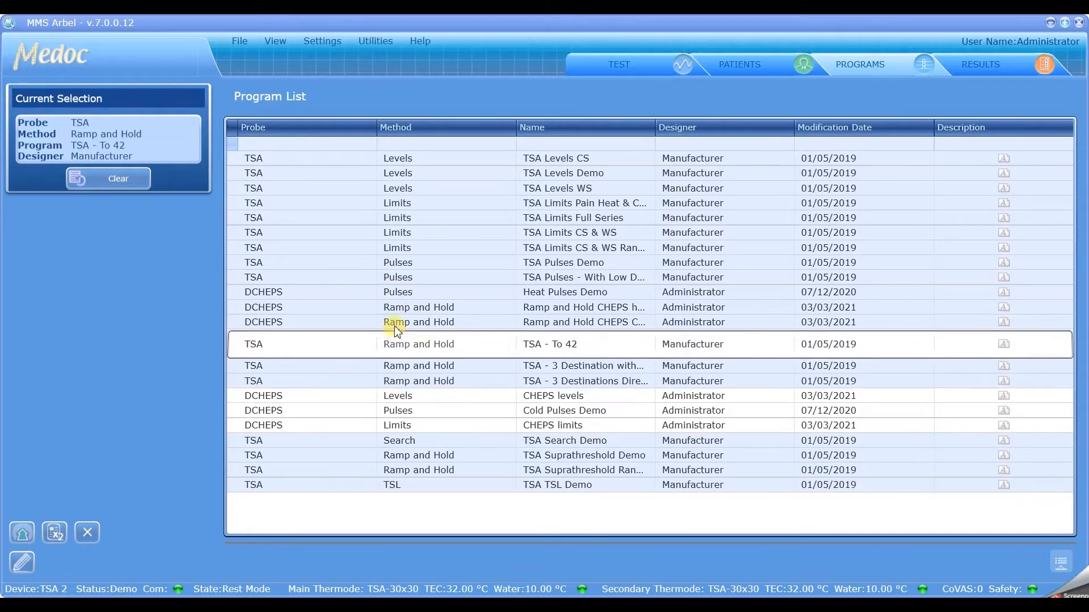
click(385, 346)
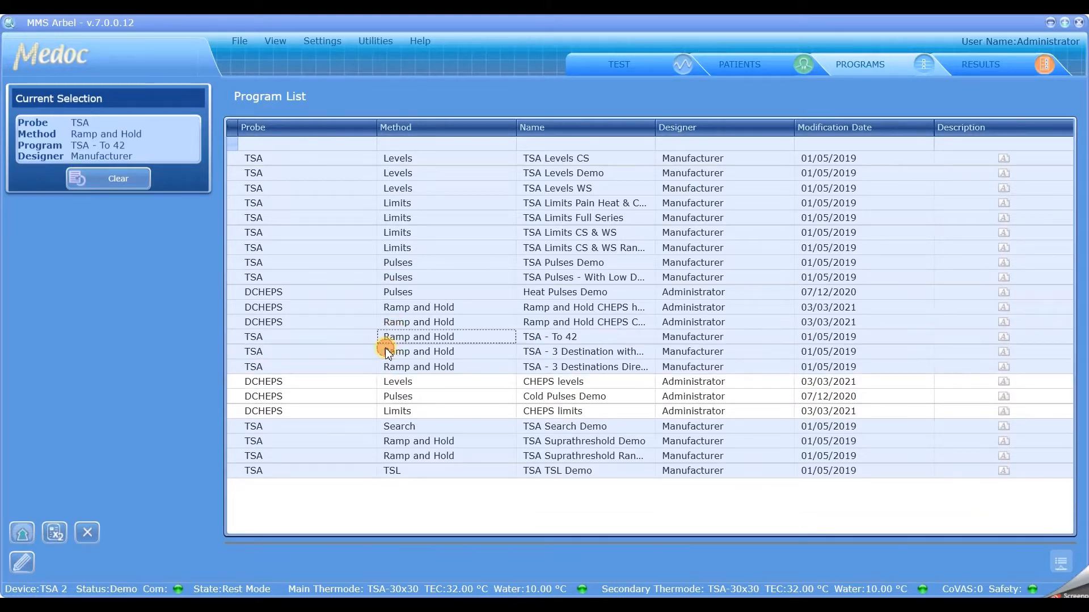
click(408, 322)
click(408, 303)
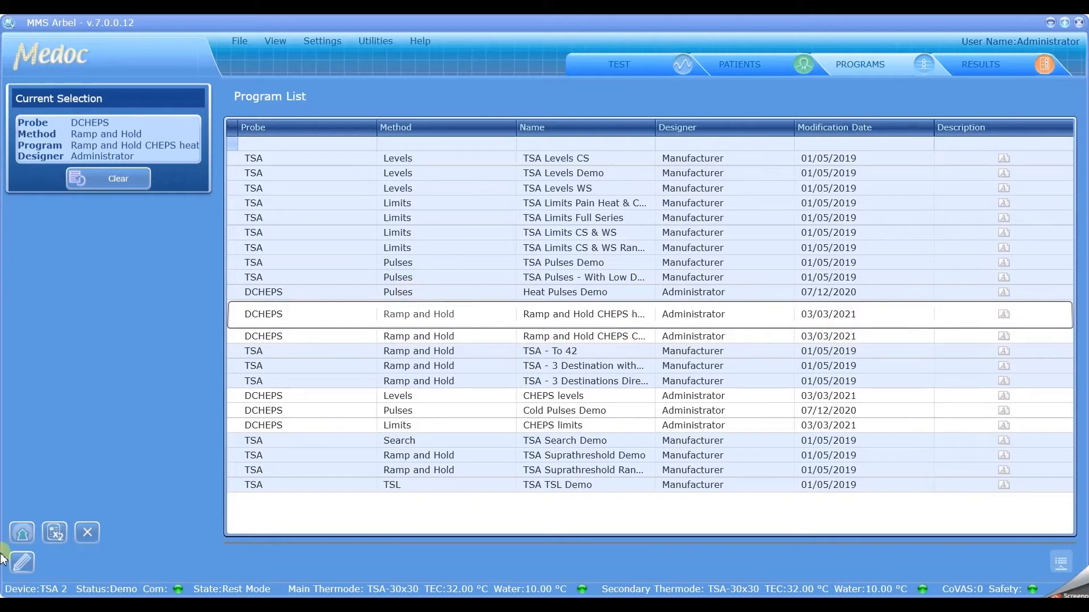
click(81, 536)
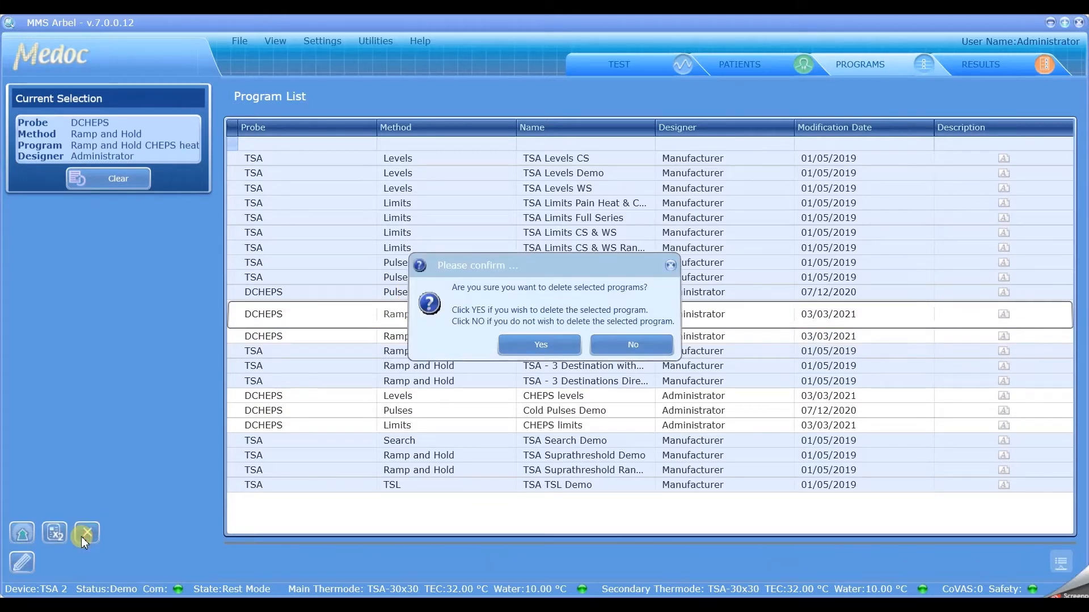
click(538, 344)
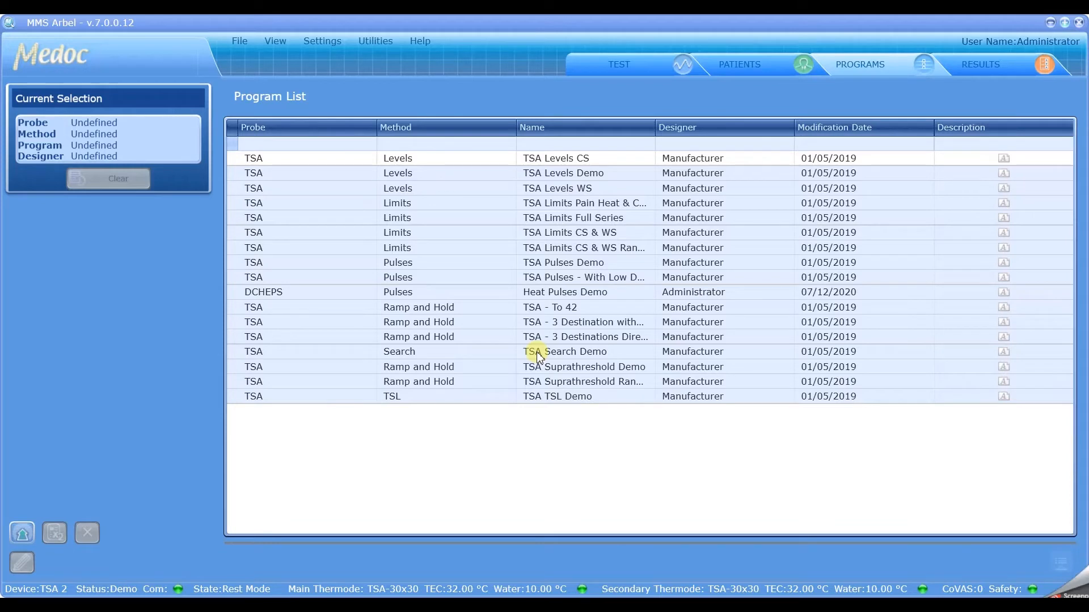
Import CHEPS THERMODE PROGRAMS.ats from the Desktop, keeping both records for the conflicting Heat Pulses Demo program
click(384, 292)
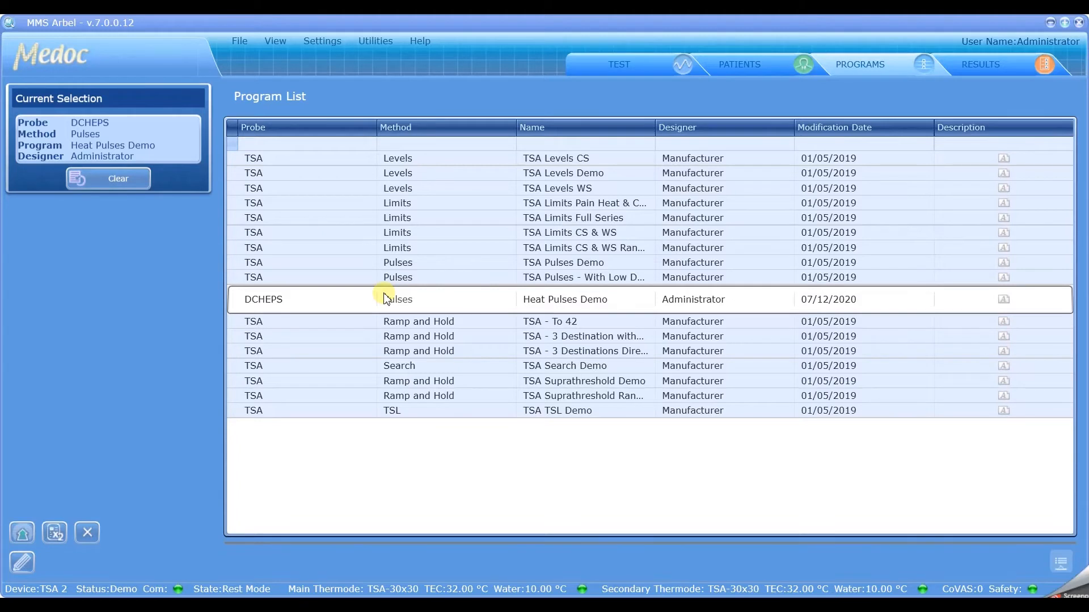
click(240, 40)
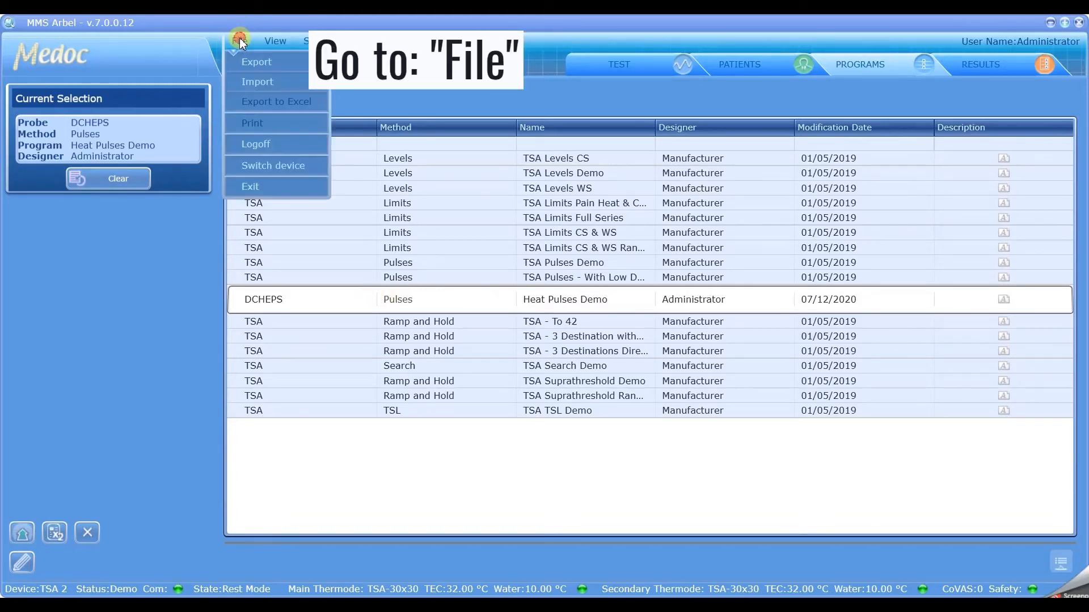
click(250, 81)
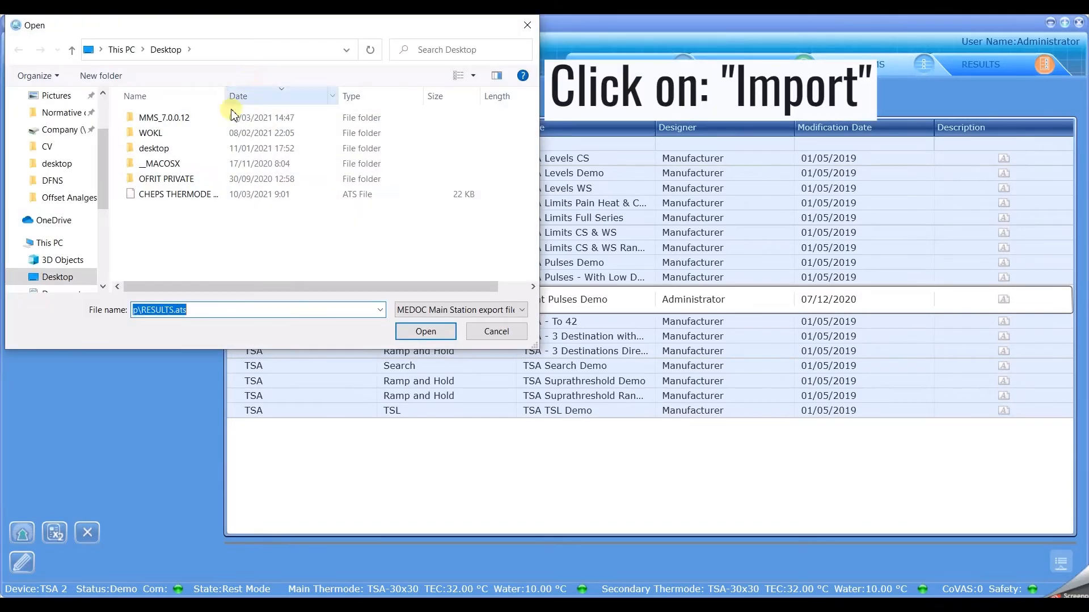
click(194, 194)
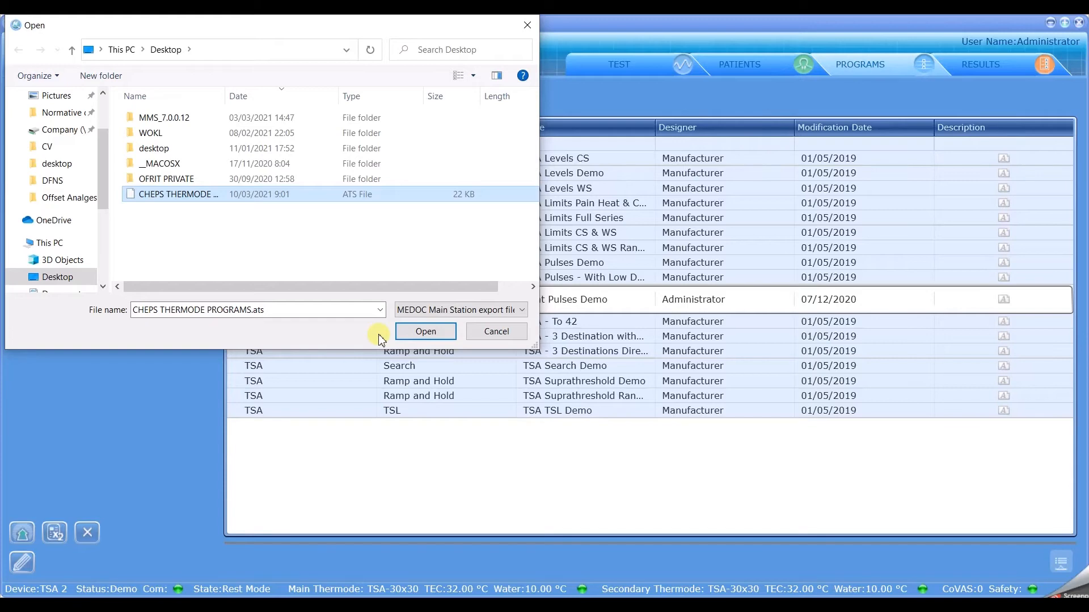
click(424, 331)
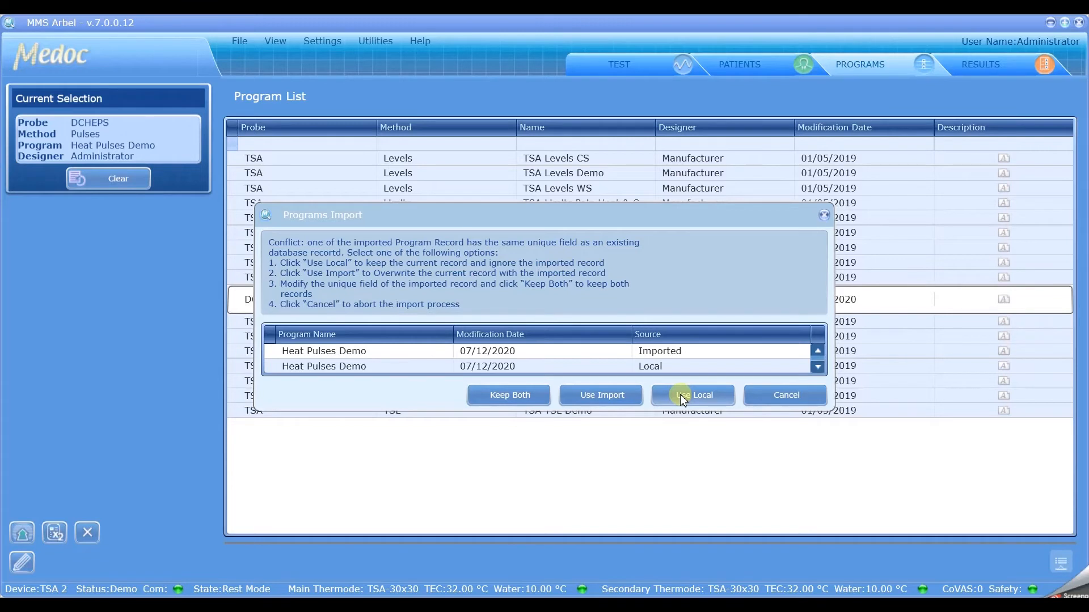
click(514, 396)
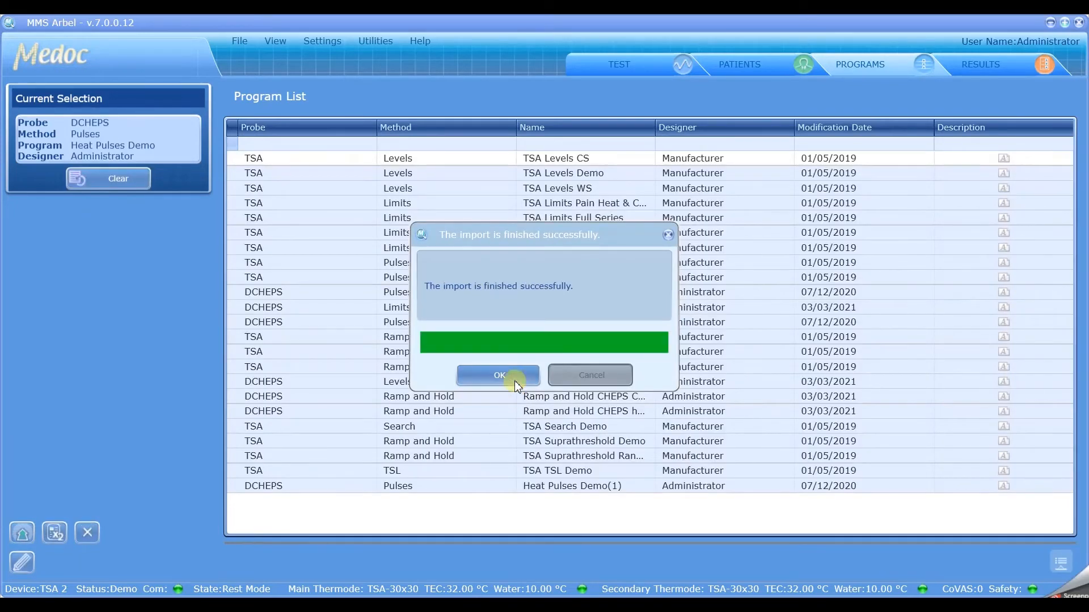
click(520, 372)
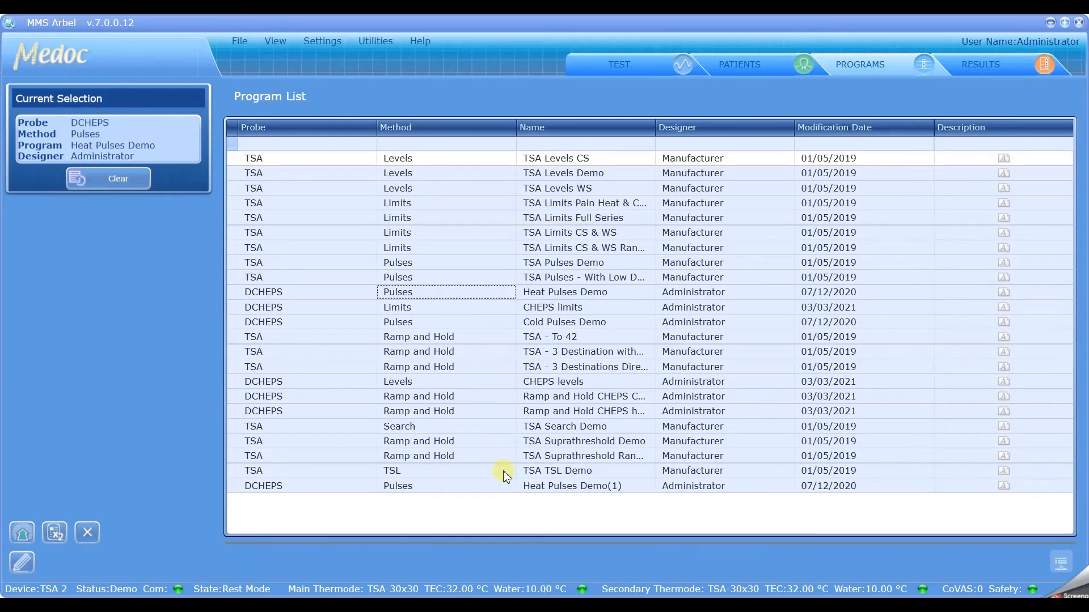
Delete the duplicate program Heat Pulses Demo(1) from the program list
click(277, 296)
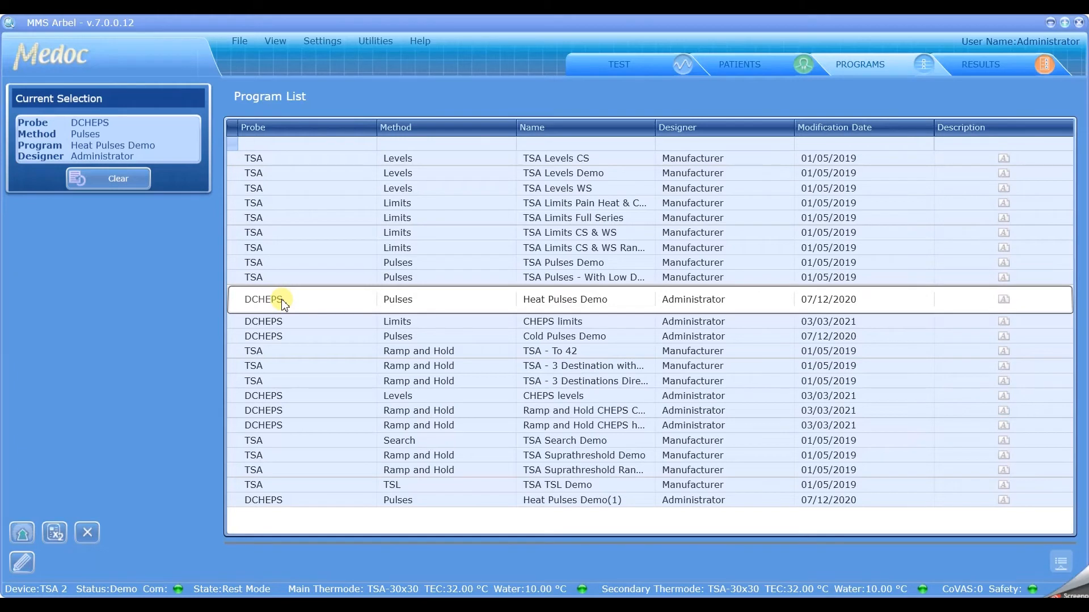
click(251, 502)
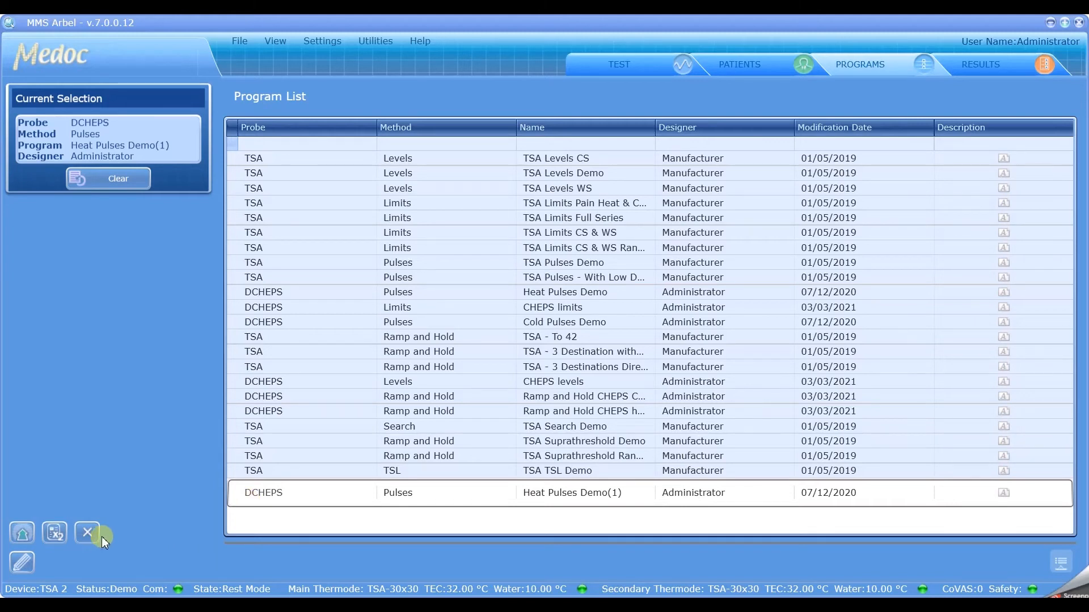
click(87, 533)
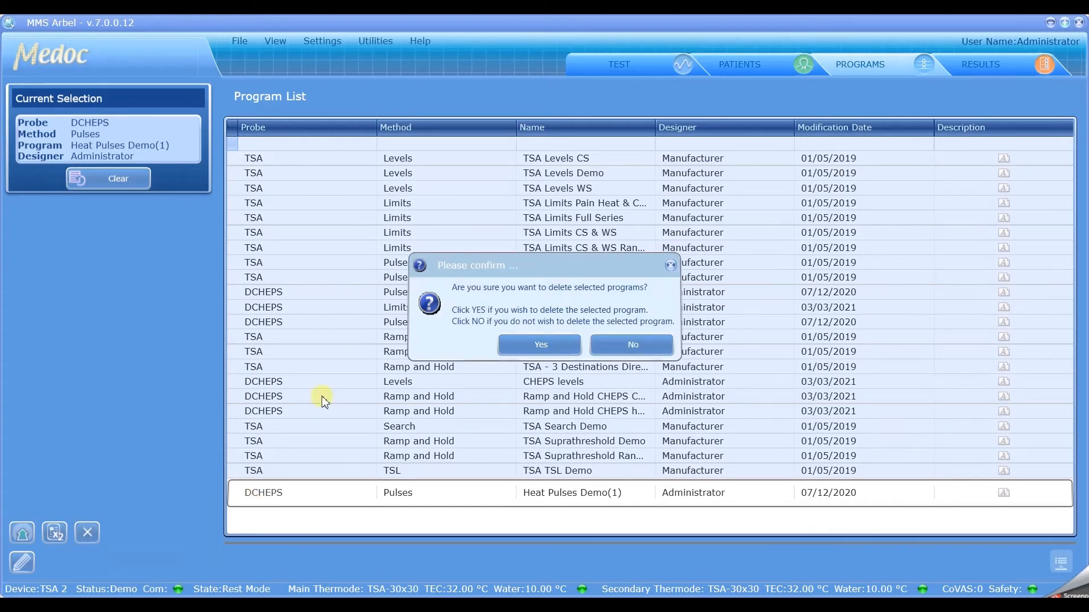
click(541, 348)
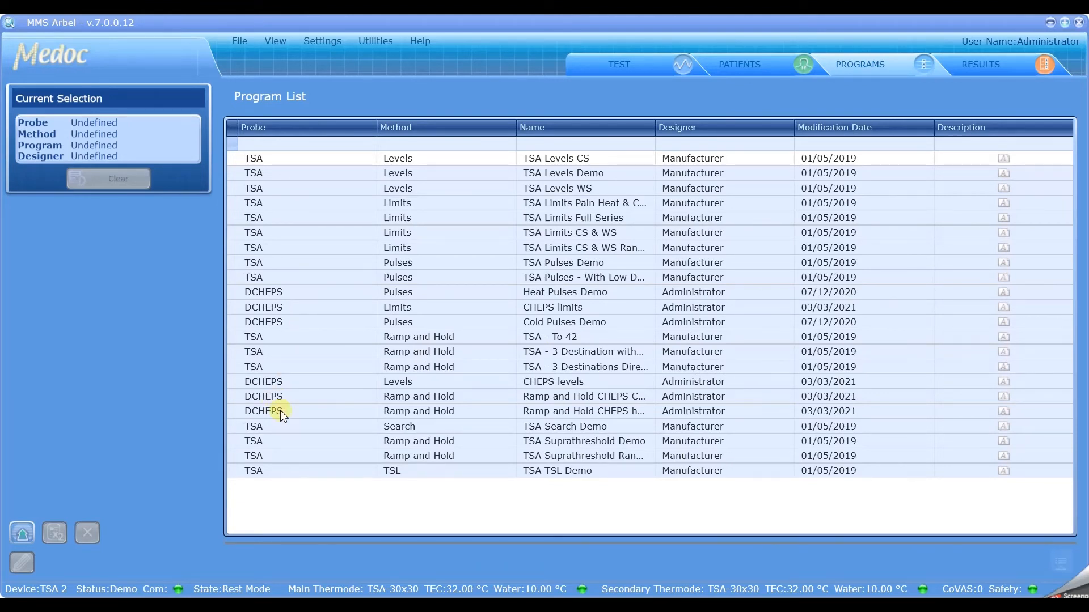
In the results list, select the two results for body sites L4 right and C6 left
click(750, 69)
click(859, 64)
click(978, 66)
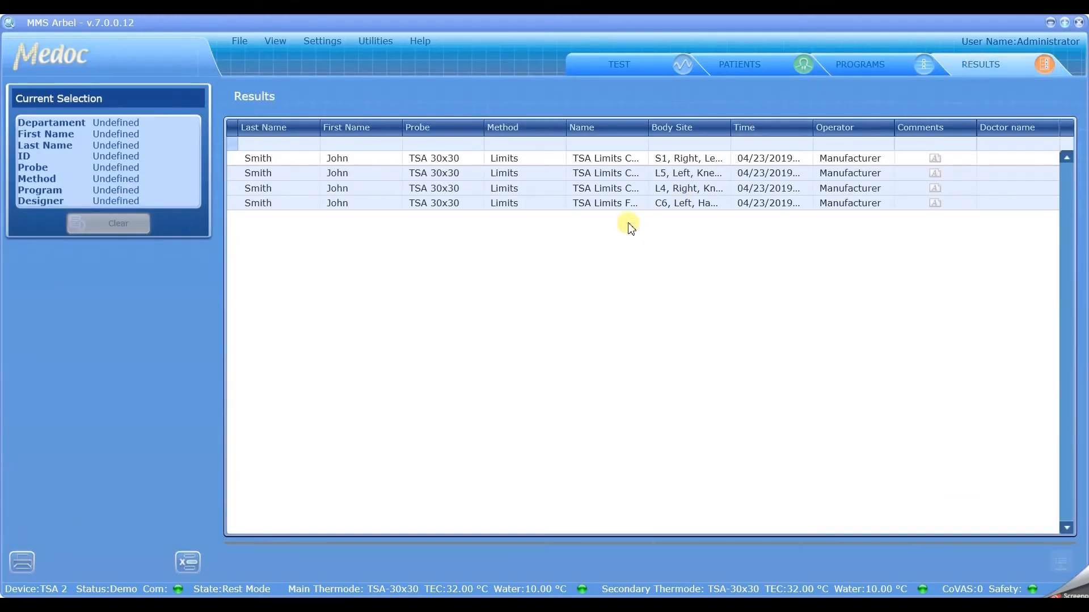
click(648, 190)
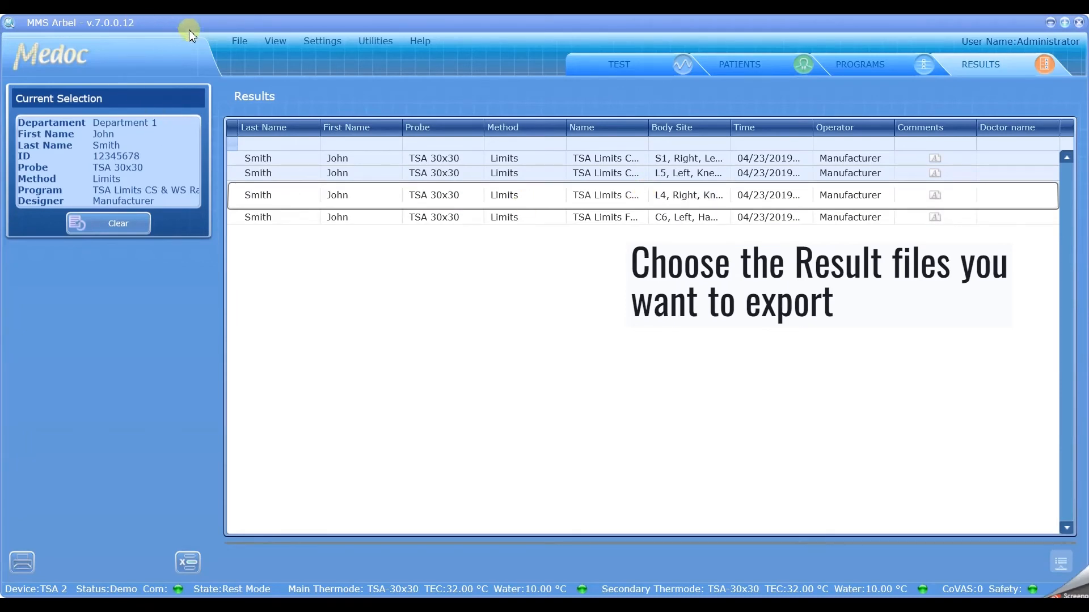
Export the currently selected results to My Computer as RESULTS.ats on the Desktop
click(239, 42)
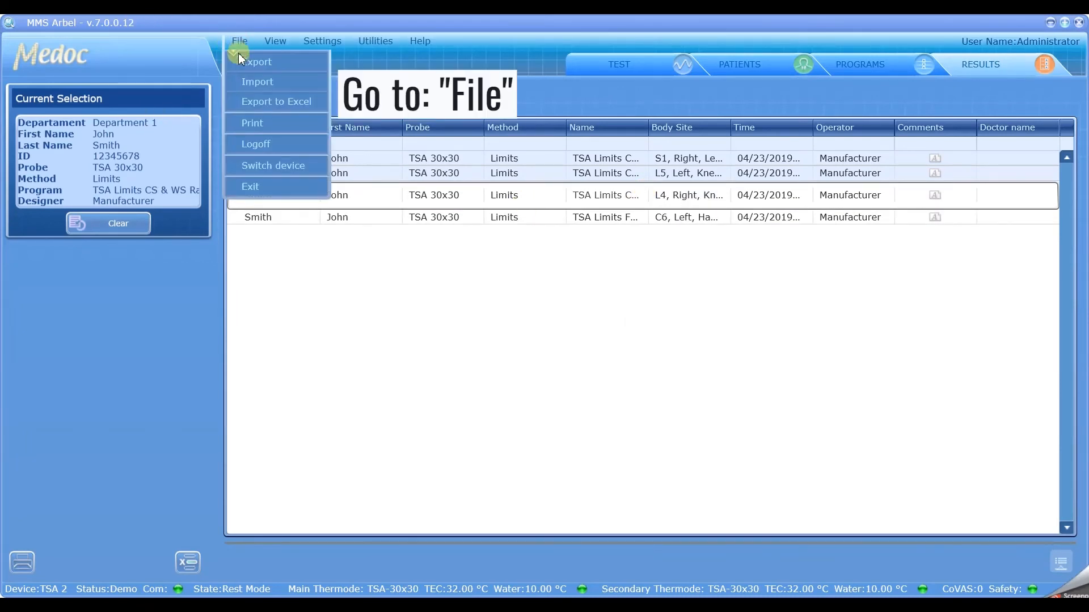
click(240, 62)
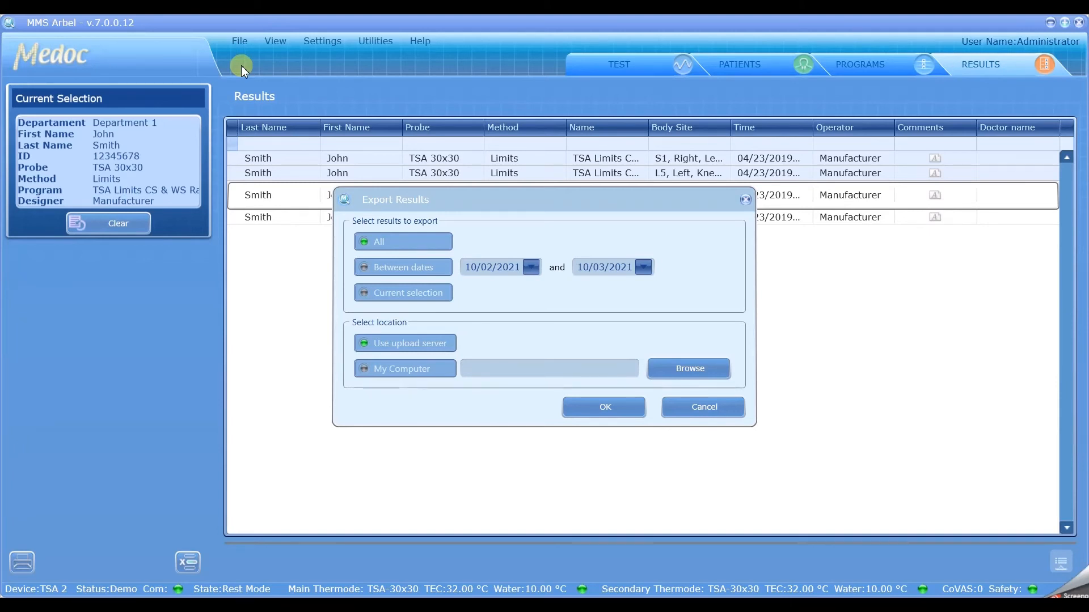
click(366, 267)
click(367, 295)
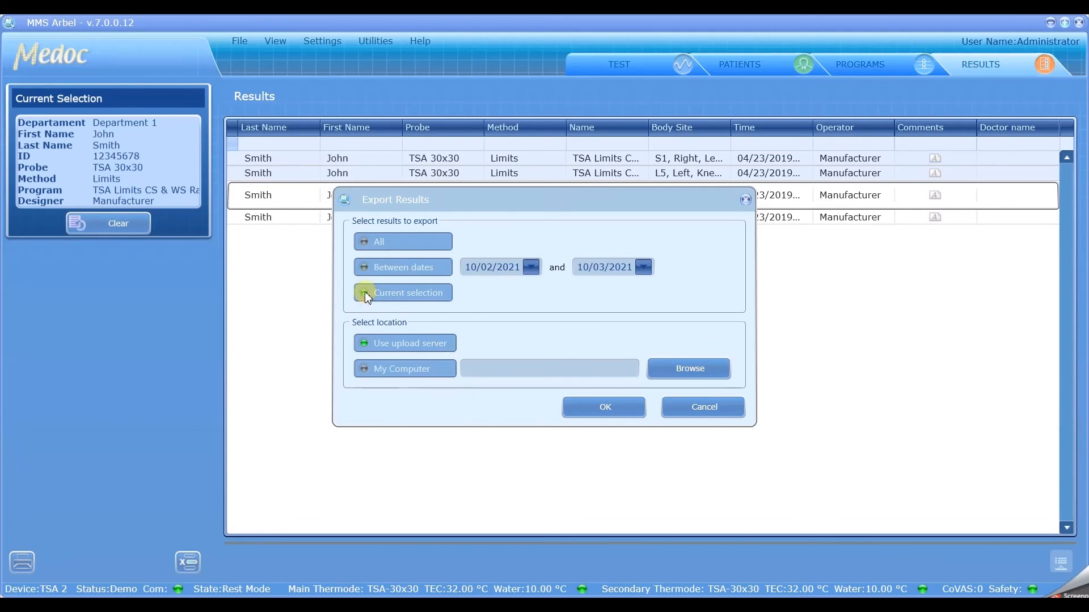
click(360, 371)
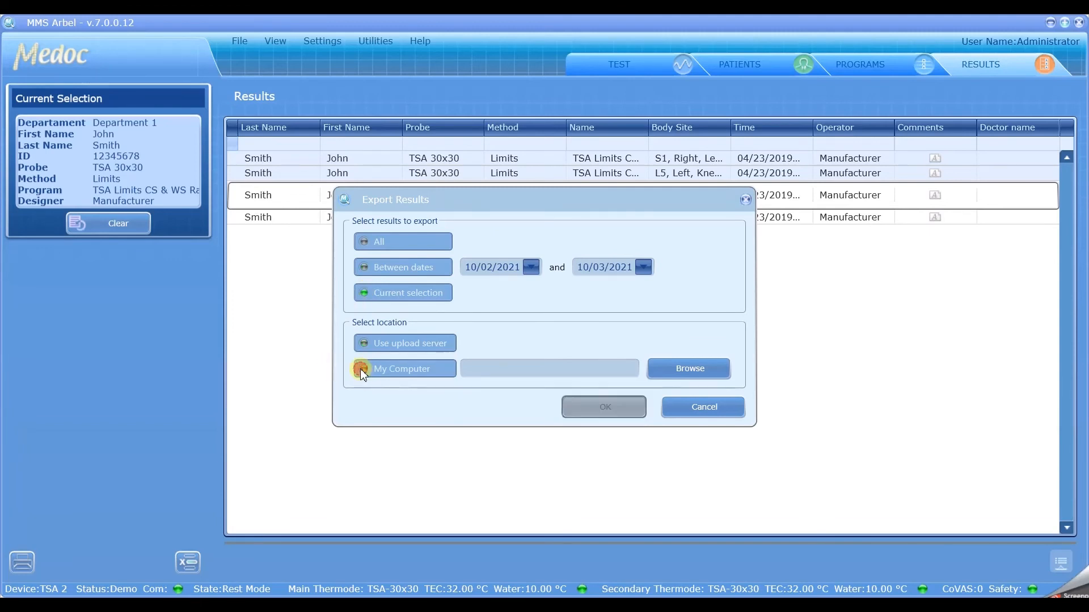
click(688, 368)
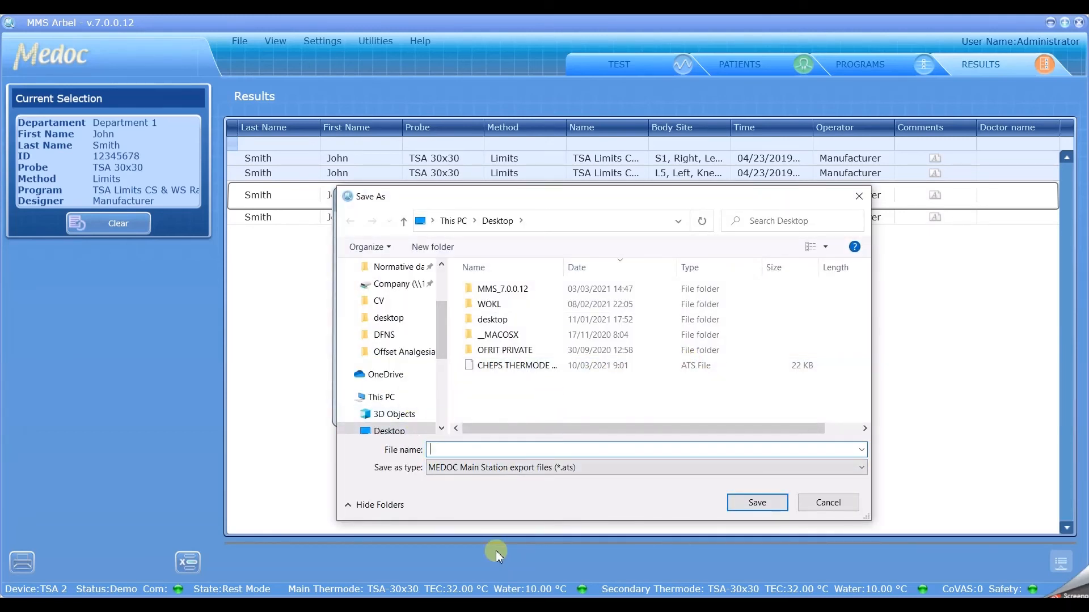
text(RESULTS)
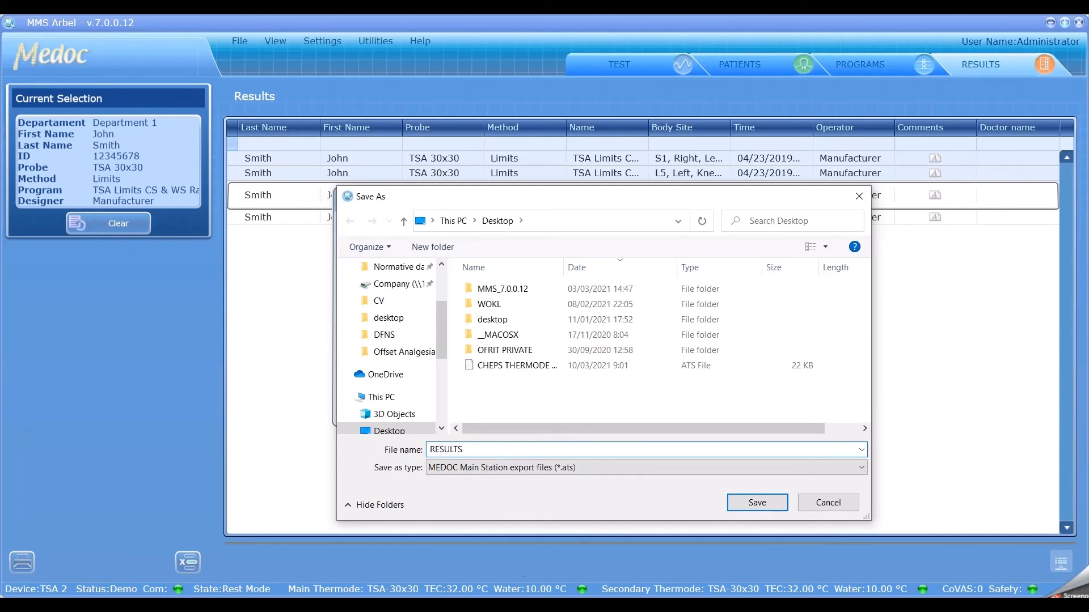
click(763, 503)
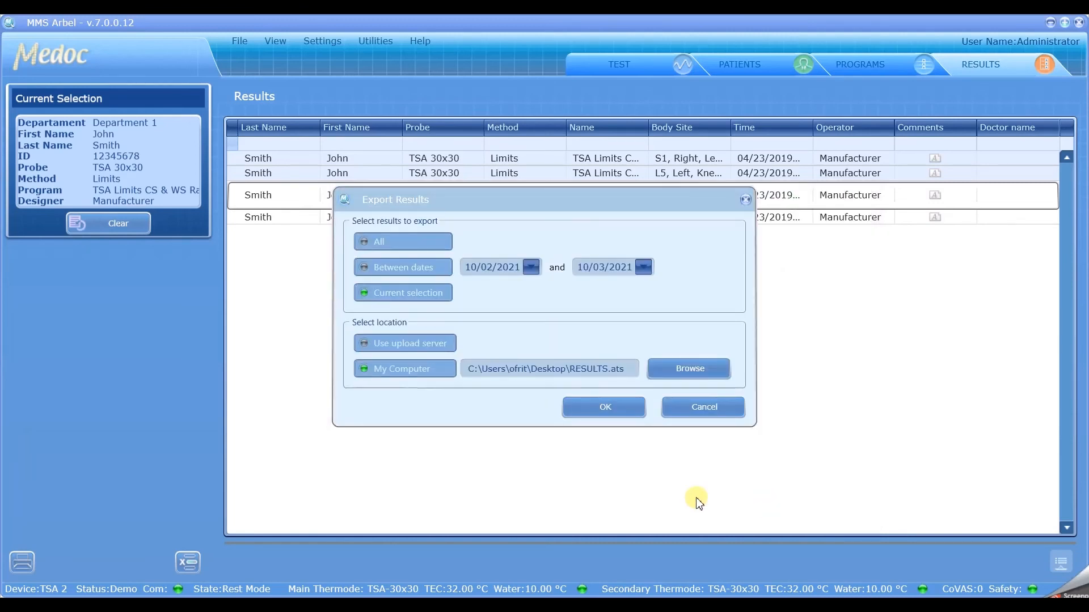
click(596, 409)
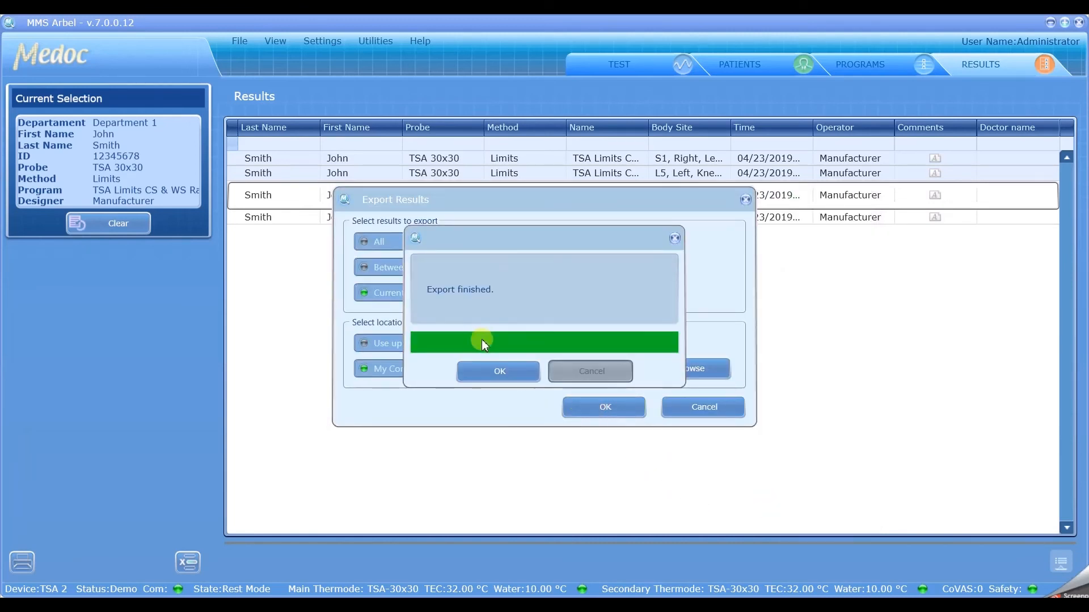
click(486, 372)
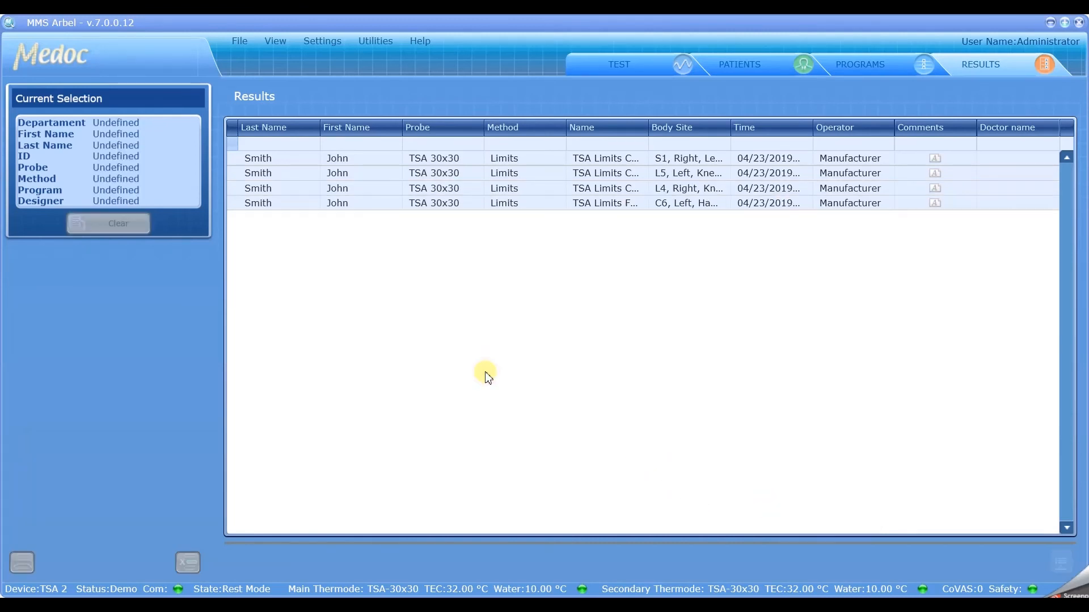
Delete the result for body site C6 left from the results list
click(465, 206)
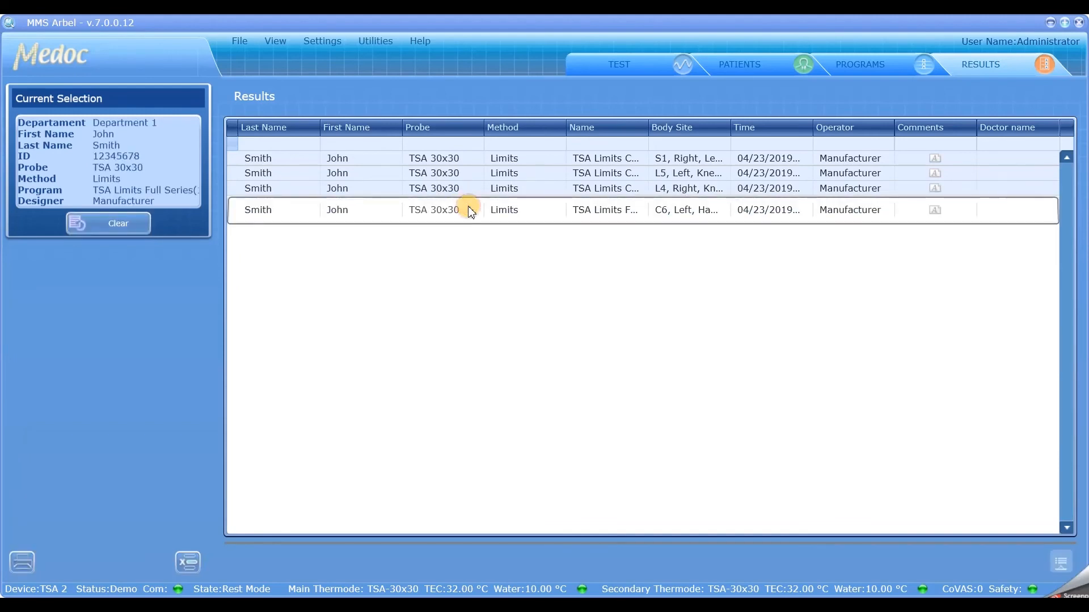
click(188, 562)
click(526, 345)
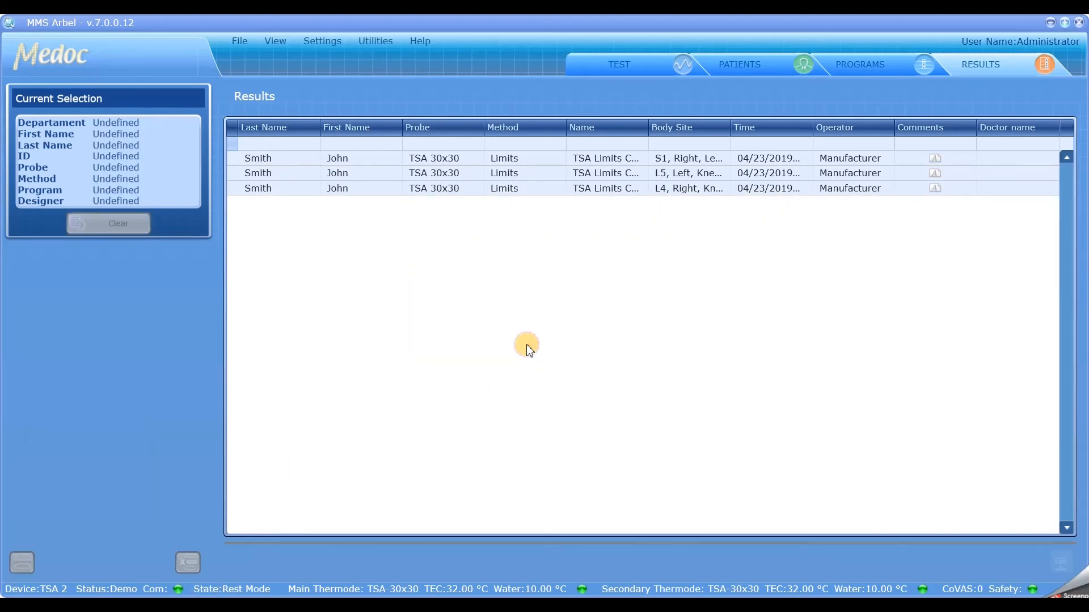
Import RESULTS.ats from the Desktop, overwriting the conflicting local patient record with the imported one
click(243, 42)
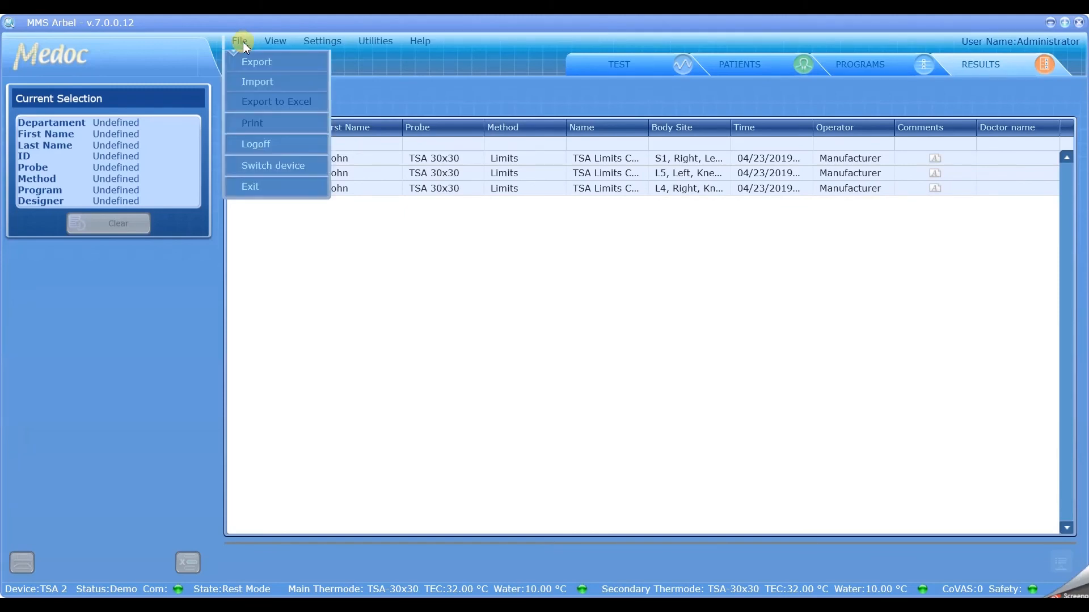
click(253, 83)
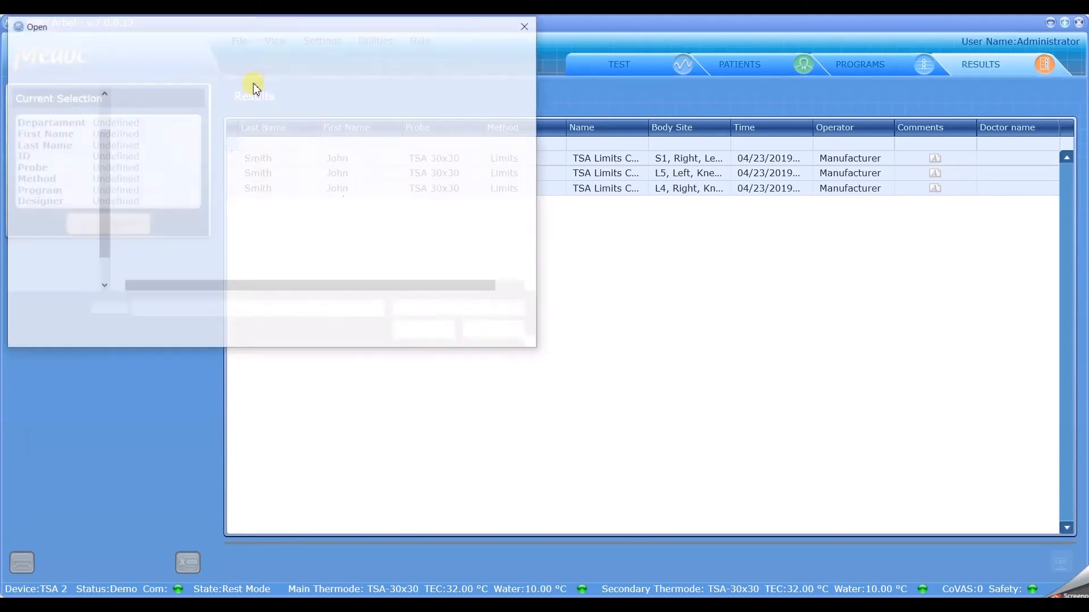
click(148, 195)
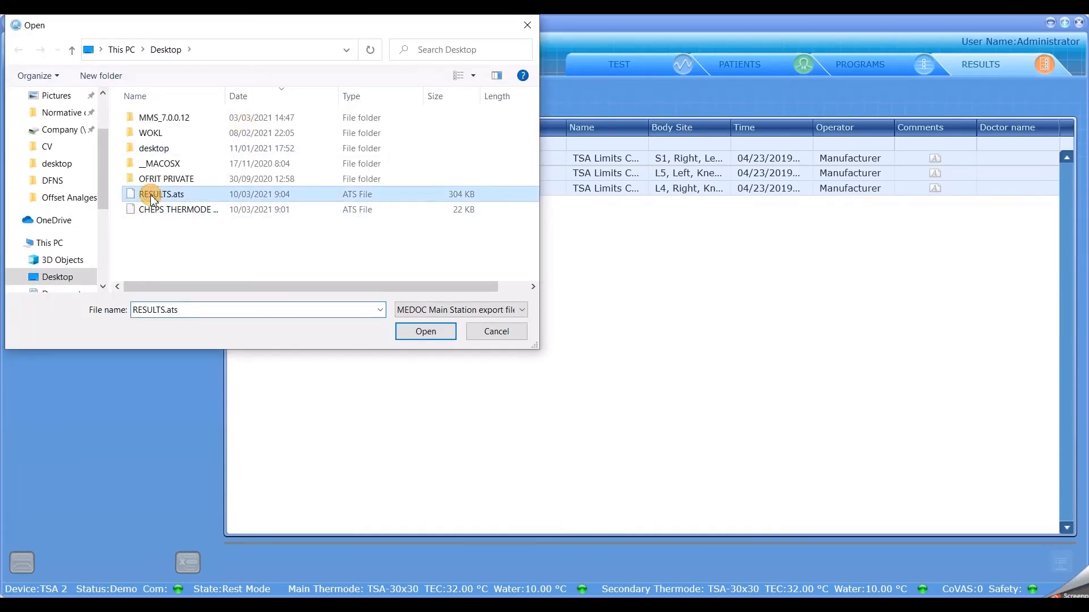
click(425, 335)
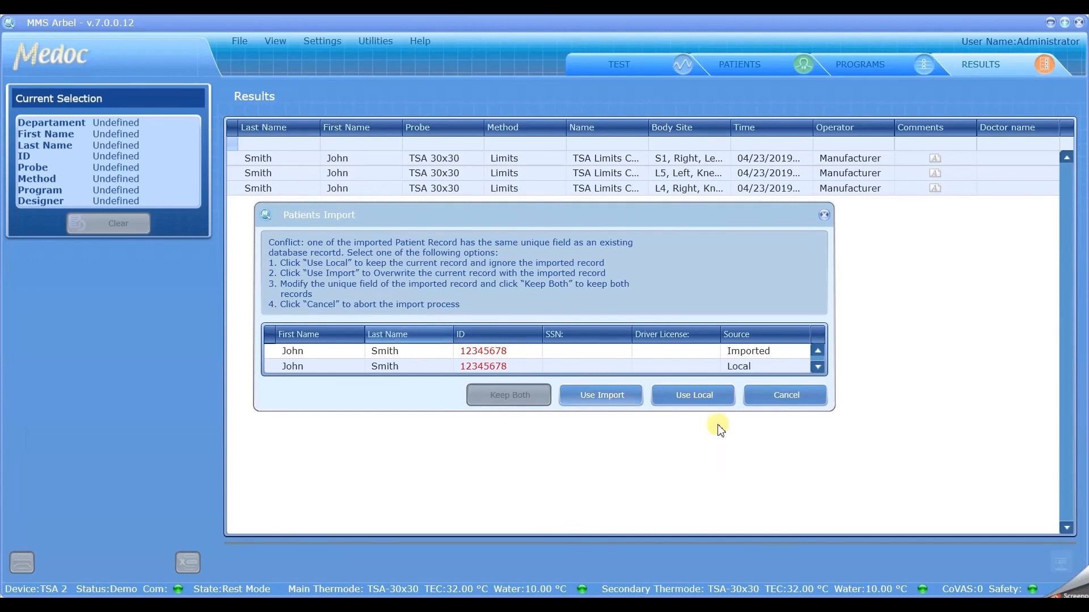
click(602, 395)
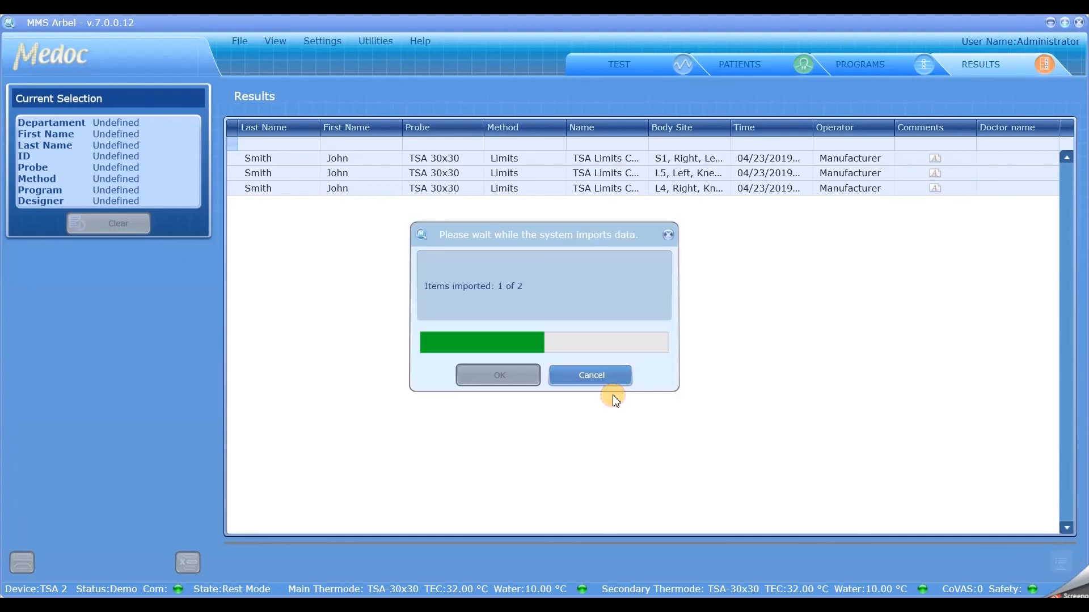
click(615, 397)
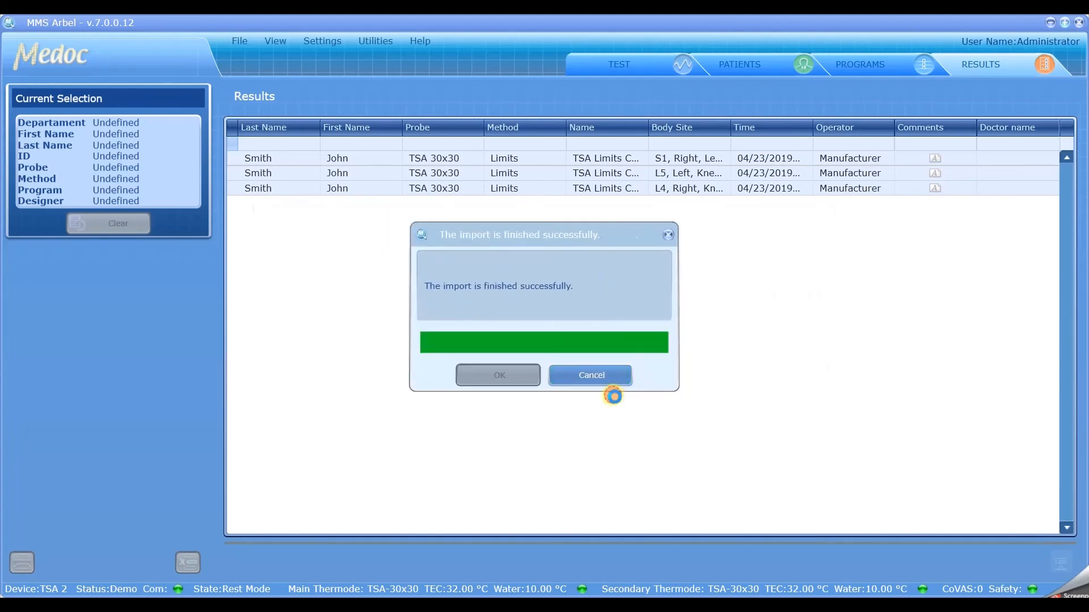
click(498, 375)
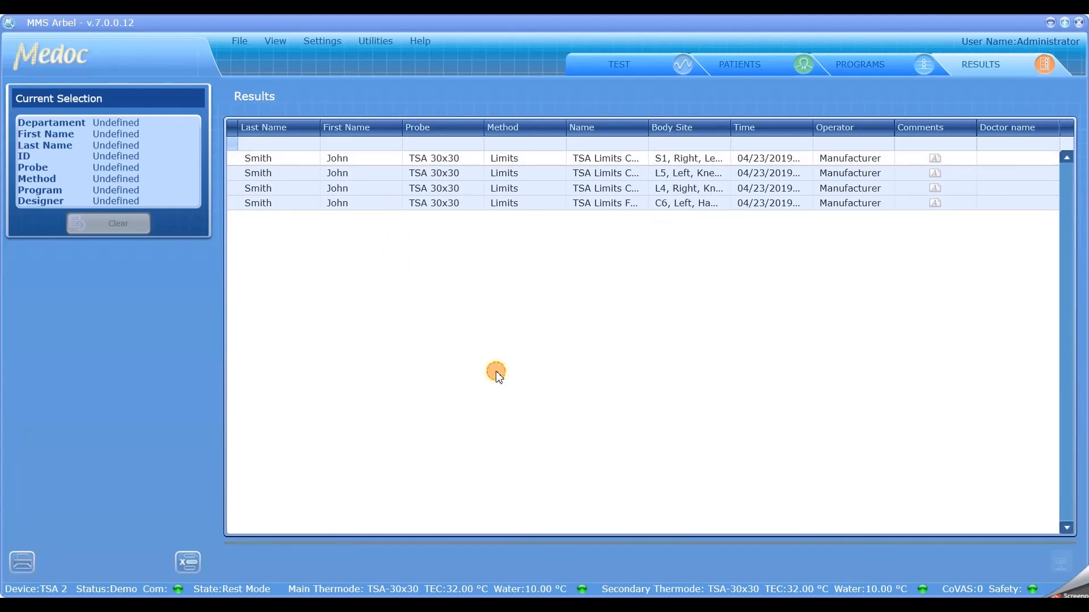